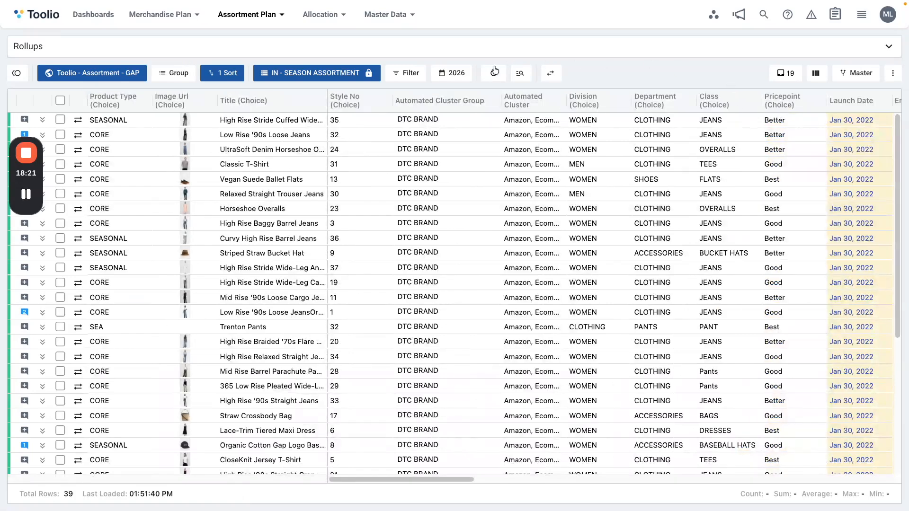
Set the assortment's time frame to 2027 SPRING and reload the data
left_click(462, 73)
mouse_move(485, 98)
left_click(568, 177)
left_click(547, 75)
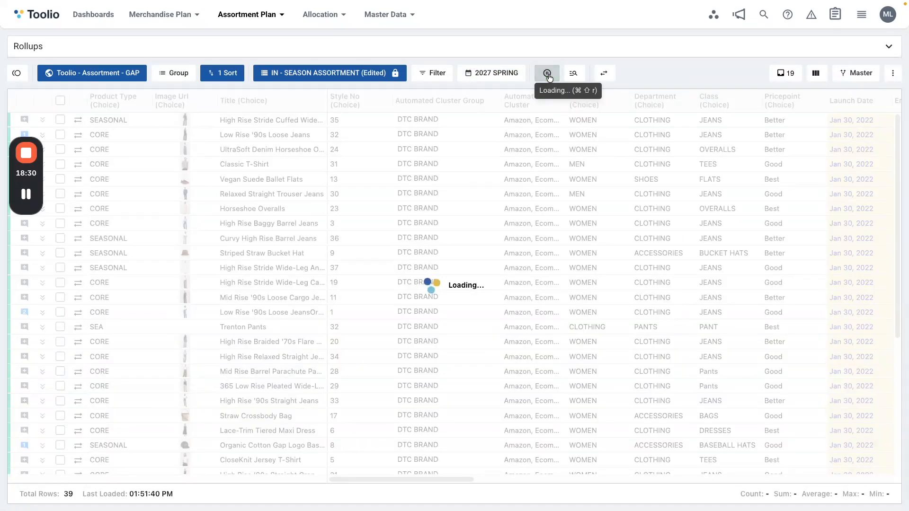
Change the assortment's time frame to 2027 SUMMER and reload the data
left_click(493, 73)
mouse_move(513, 95)
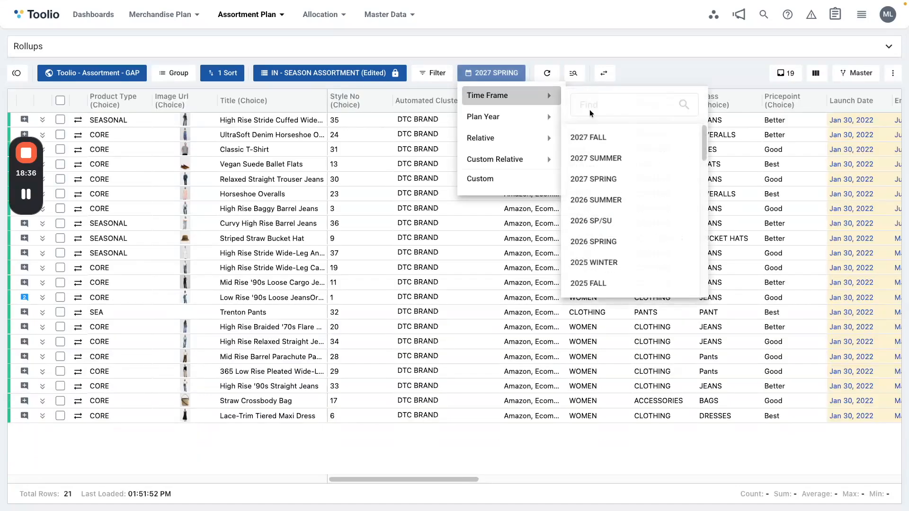
left_click(594, 158)
left_click(553, 74)
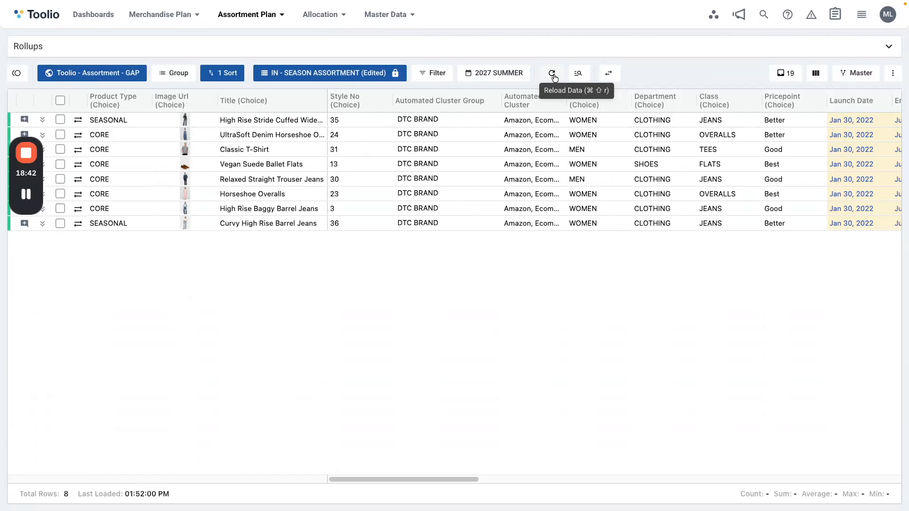
Change the assortment's time frame to 2027 FALL and reload the data
left_click(495, 73)
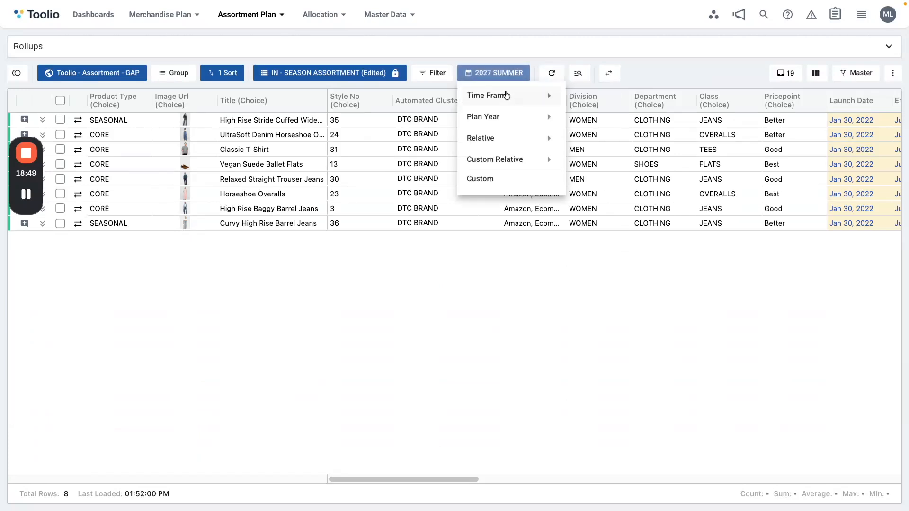
mouse_move(506, 95)
left_click(608, 139)
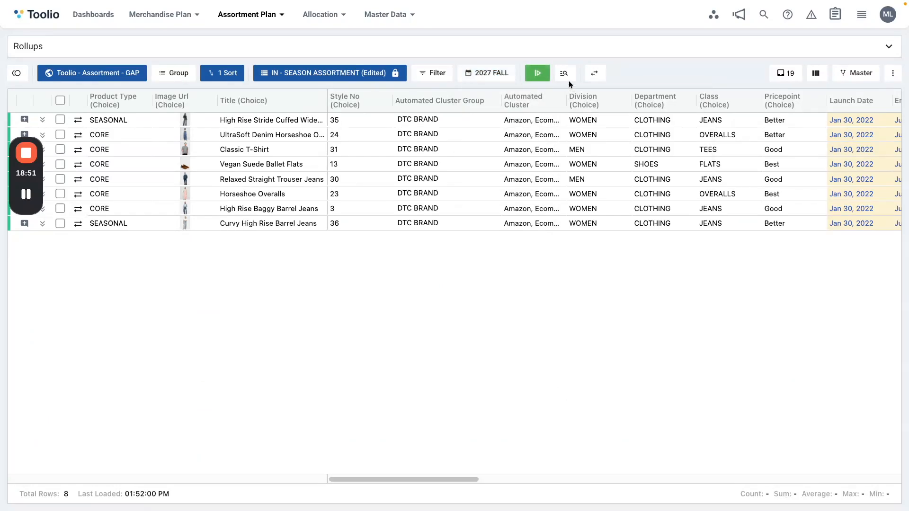
left_click(545, 78)
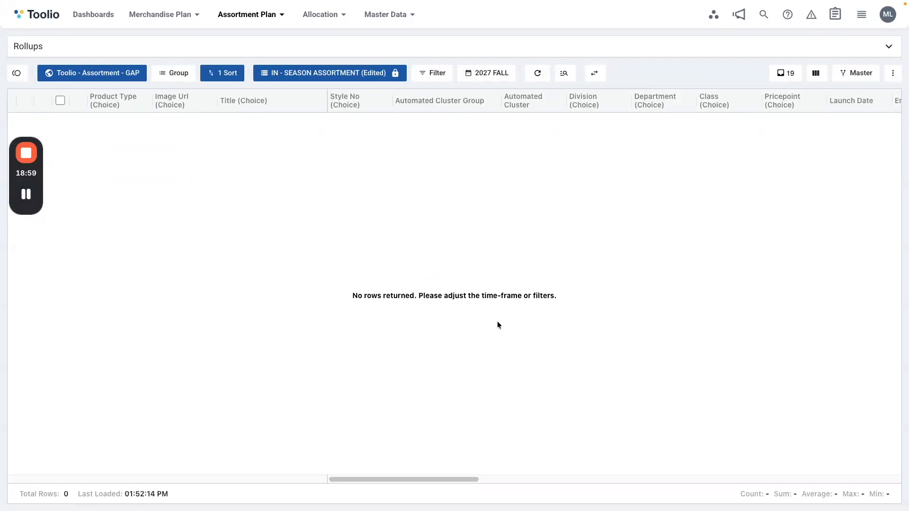
Switch to the hindsight analysis page and examine the women's jeans row's cleansed ROS and percent-of-original columns
mouse_move(464, 3)
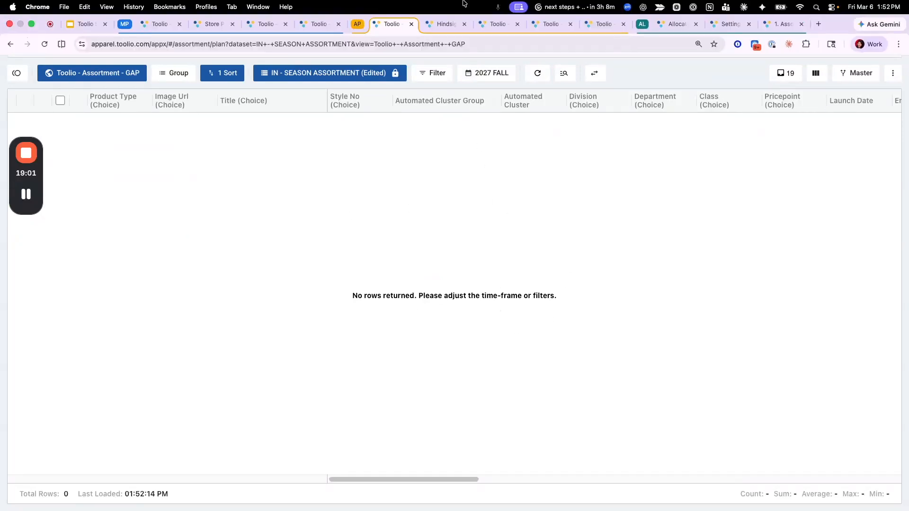
left_click(440, 24)
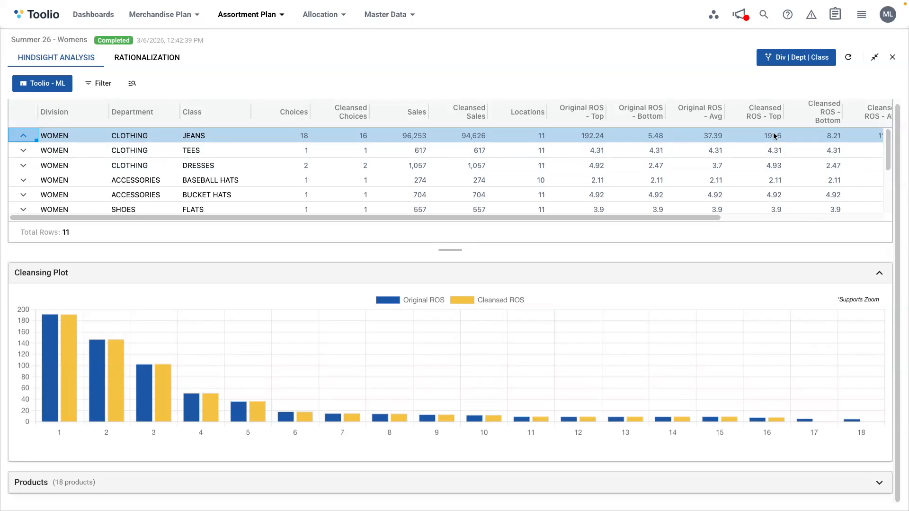
scroll(776, 136, "right", 5)
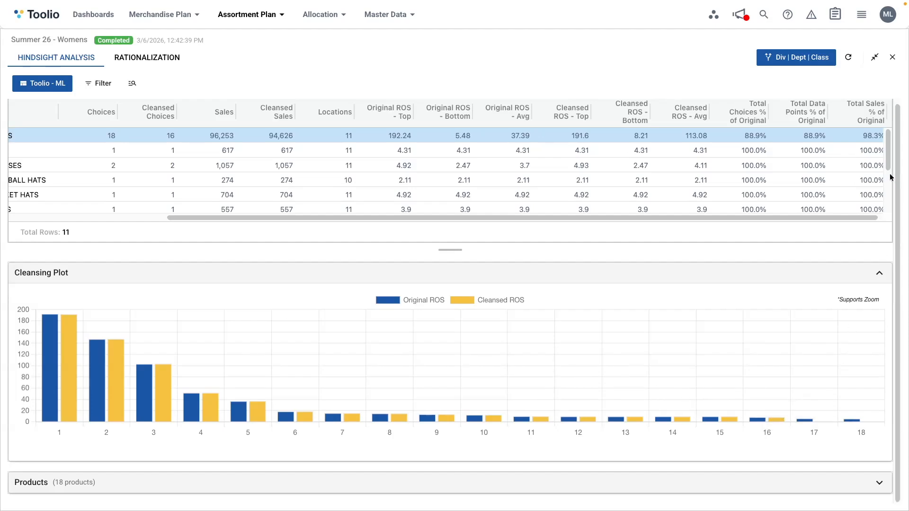
left_click(862, 137)
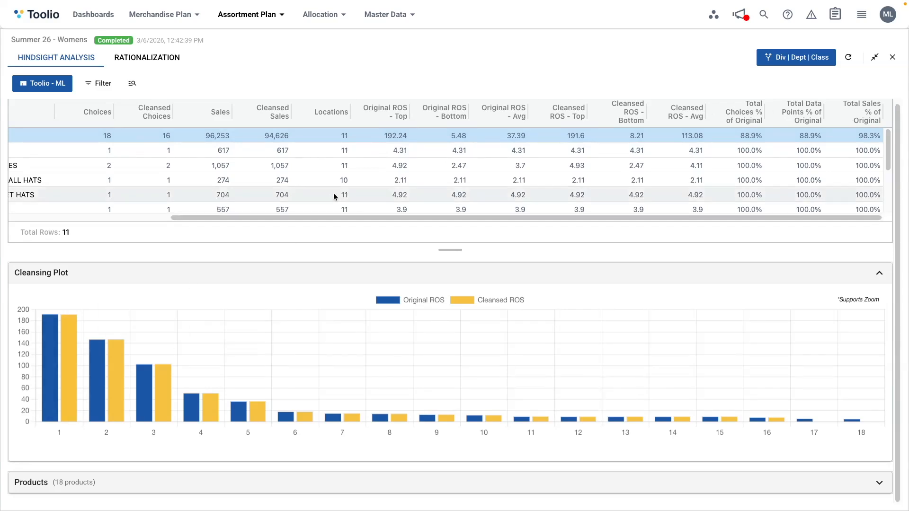
Calculate the curve fit for all rationalization rows of Summer 26 - Womens and check the first five classes' growth factors
left_click(169, 60)
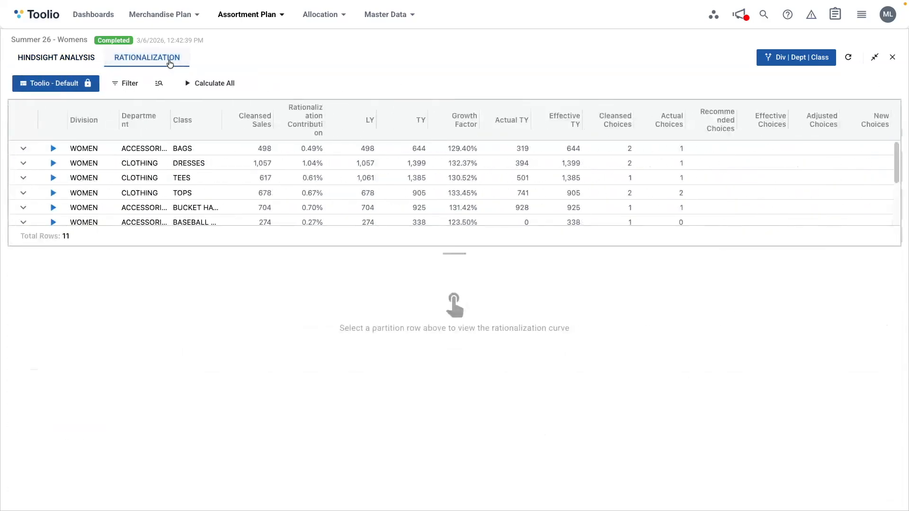
left_click(199, 83)
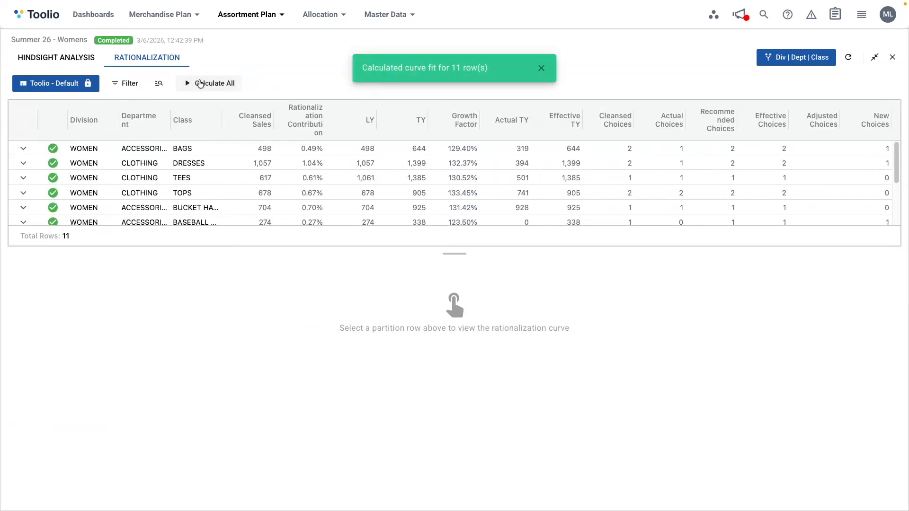
left_click_drag(477, 147, 471, 205)
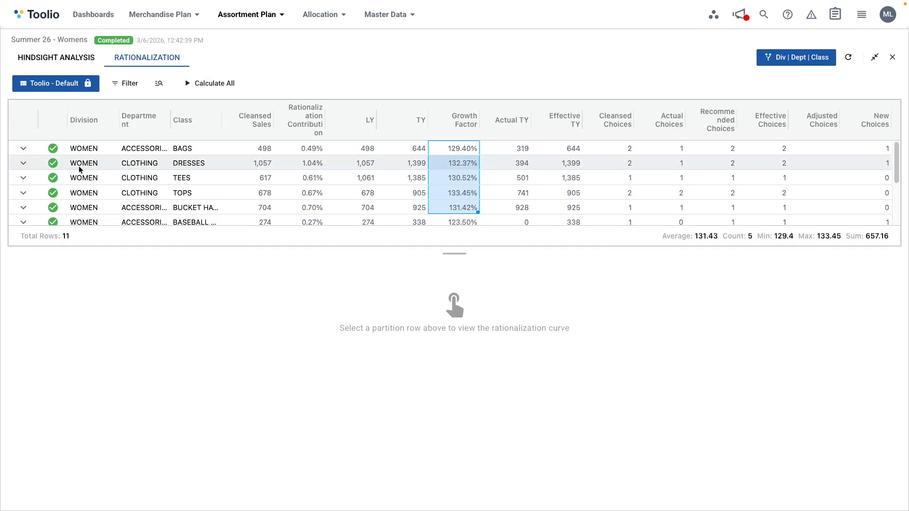
Show the rationalization curve for women's jeans and check the row's effective choices and TY figure
scroll(28, 199, "down", 3)
left_click(24, 221)
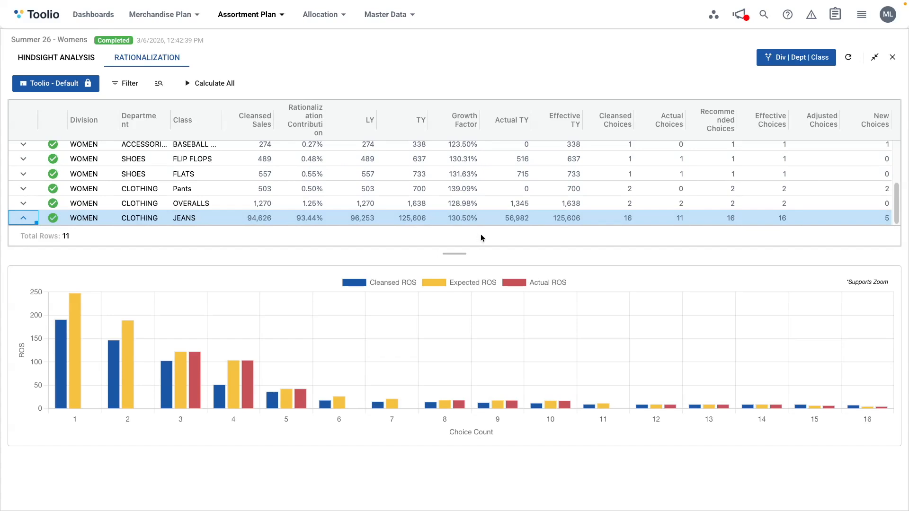
left_click(779, 221)
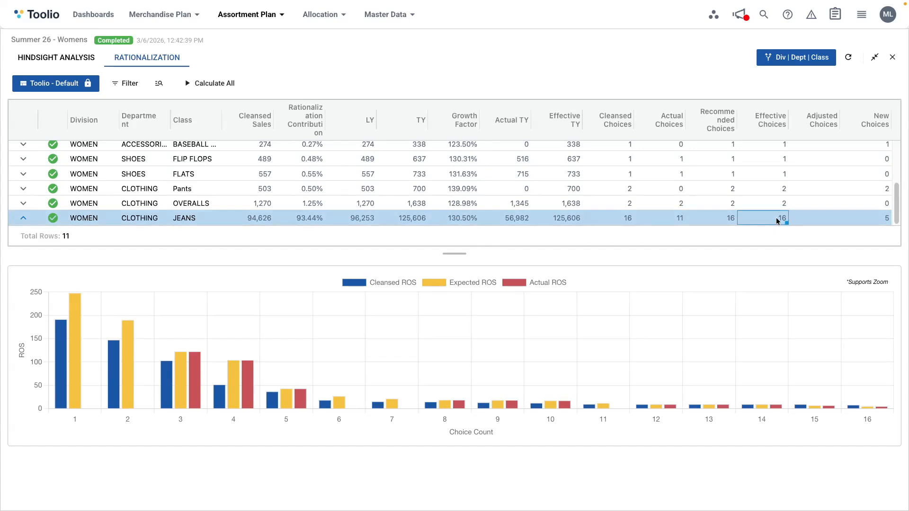
left_click(417, 222)
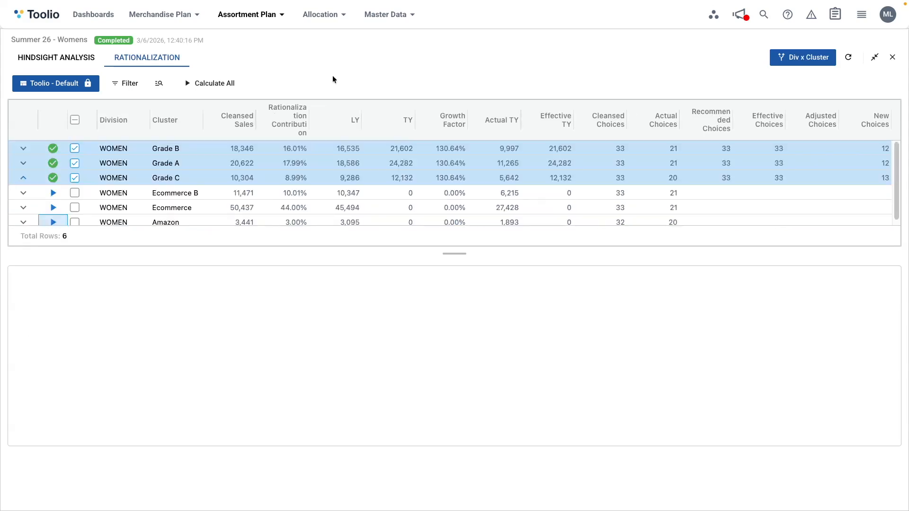
Seed a new assortment from the selected Grade A, B and C rows of the Div x Cluster scenario and reload the assortment data
right_click(77, 150)
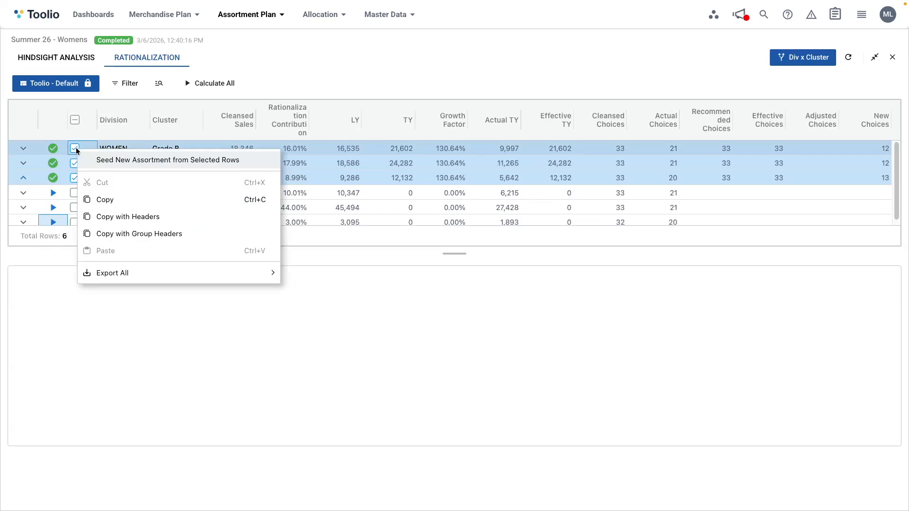
left_click(253, 164)
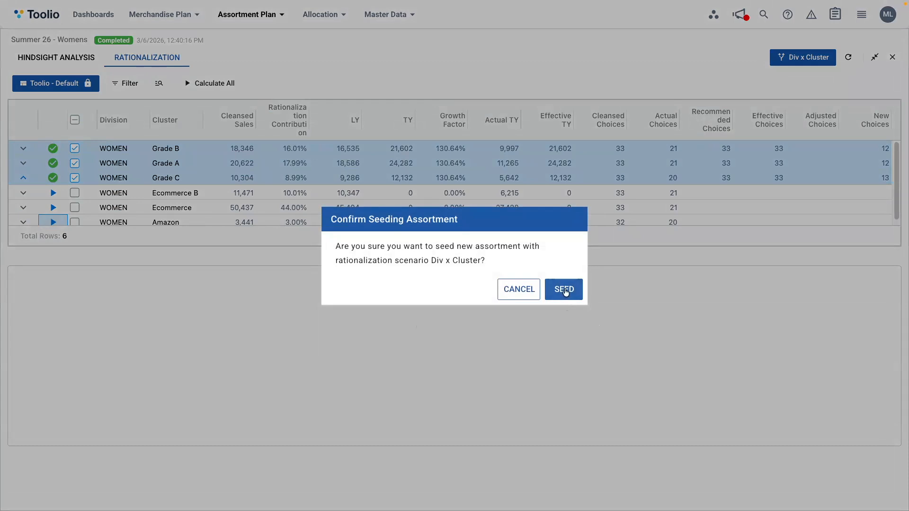
left_click(566, 292)
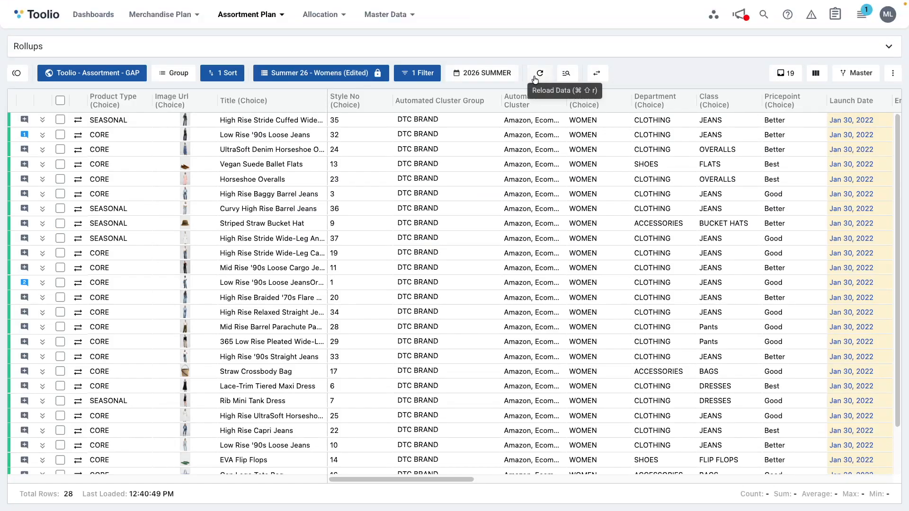
left_click(536, 78)
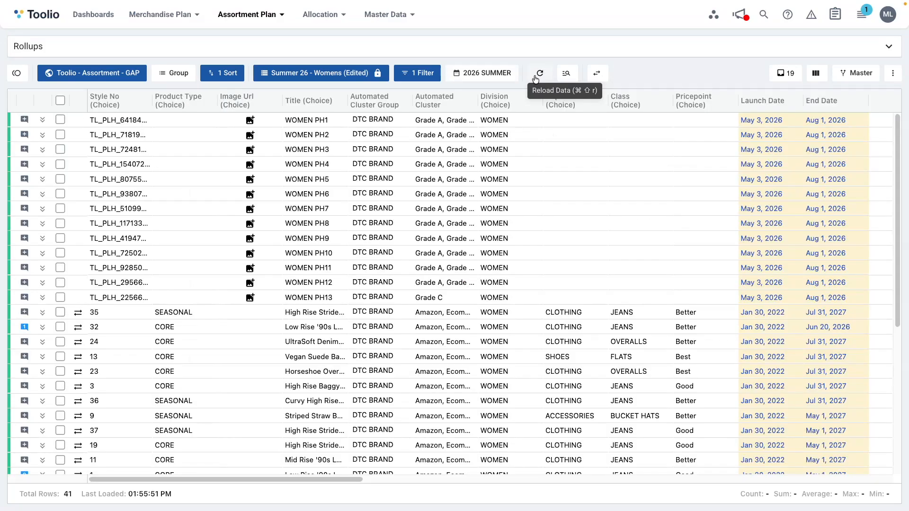
Examine the seeded placeholder choices WOMEN PH1 to PH13, including their clusters, launch and end dates, and Adjusted ROS
left_click_drag(227, 121, 294, 298)
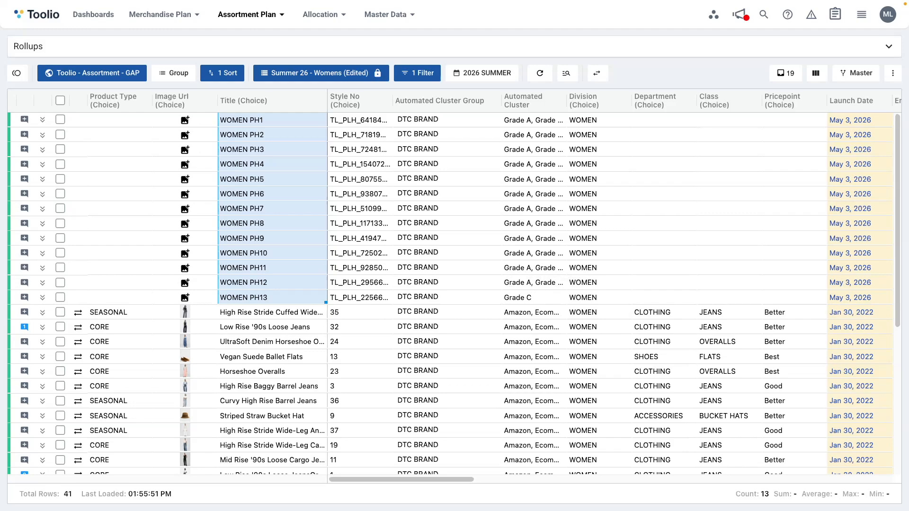
scroll(464, 326, "down", 3)
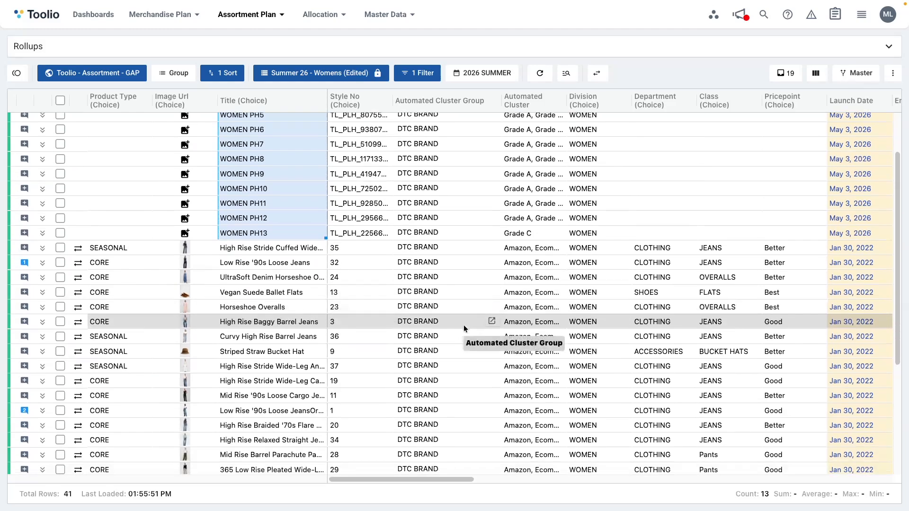
scroll(464, 325, "down", 5)
scroll(464, 325, "up", 7)
scroll(464, 325, "up", 2)
scroll(463, 326, "right", 3)
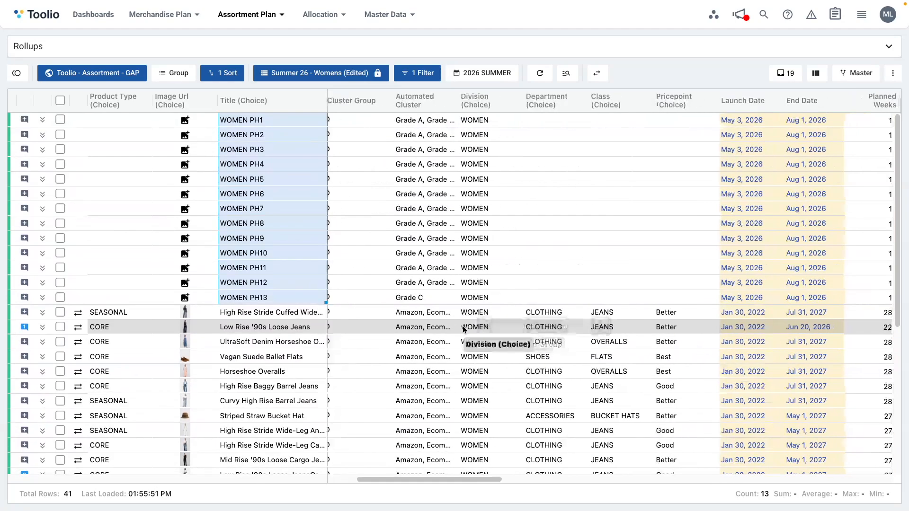
scroll(463, 326, "right", 6)
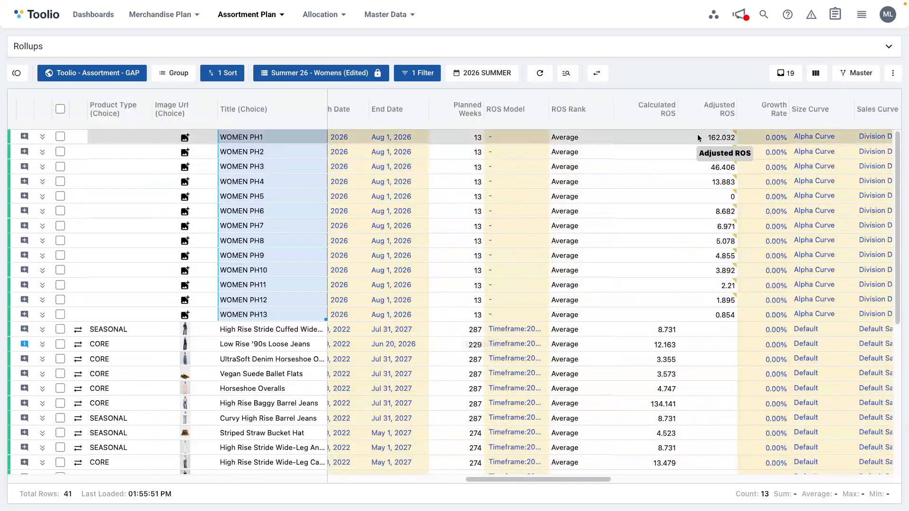
left_click_drag(698, 136, 725, 326)
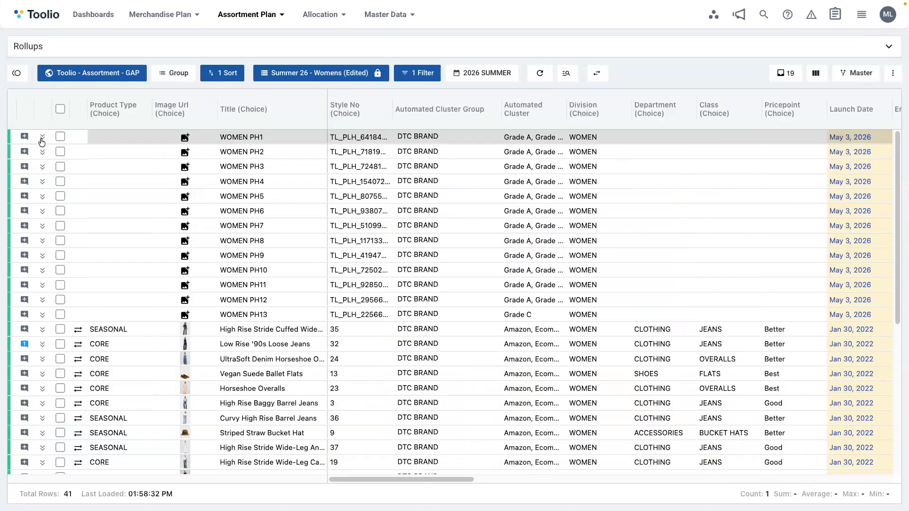
Open the details of WOMEN PH1, widen the Metric column, review the weekly sales and receipts, and view the receipts plan
left_click(42, 139)
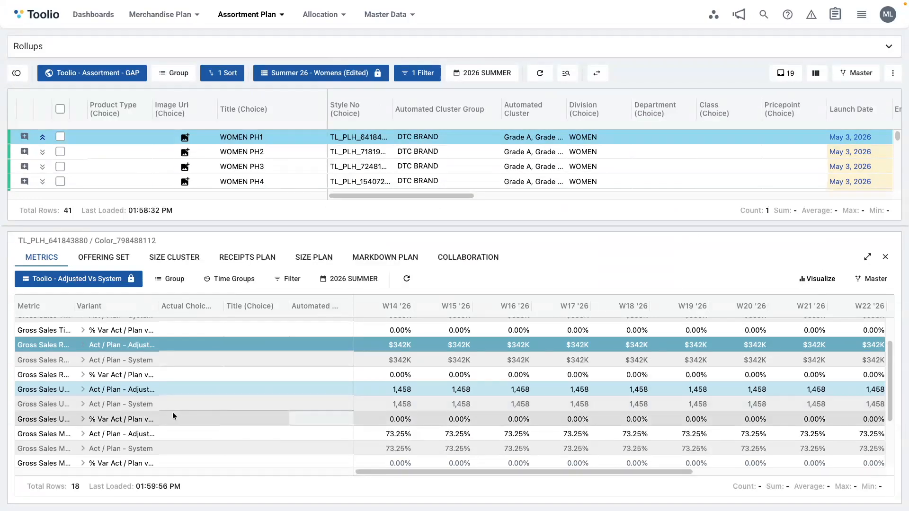
scroll(197, 415, "down", 1)
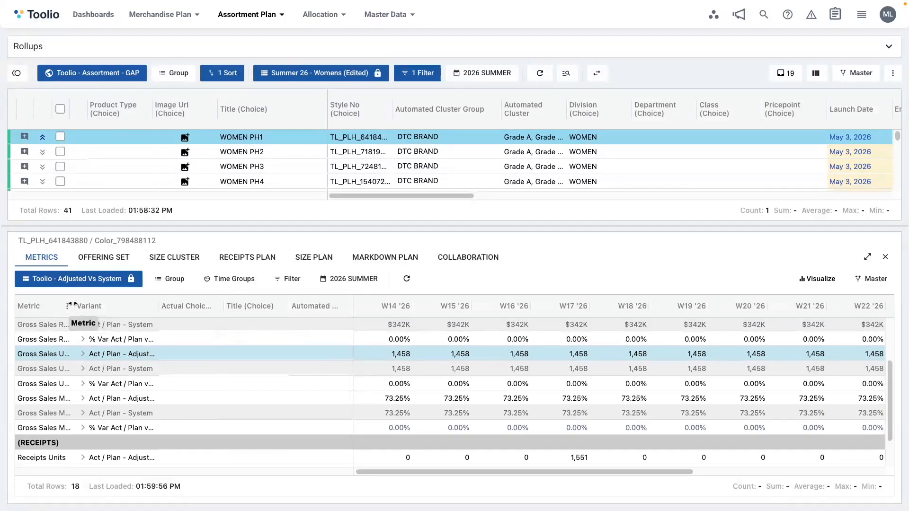
left_click_drag(74, 306, 162, 307)
scroll(689, 400, "down", 1)
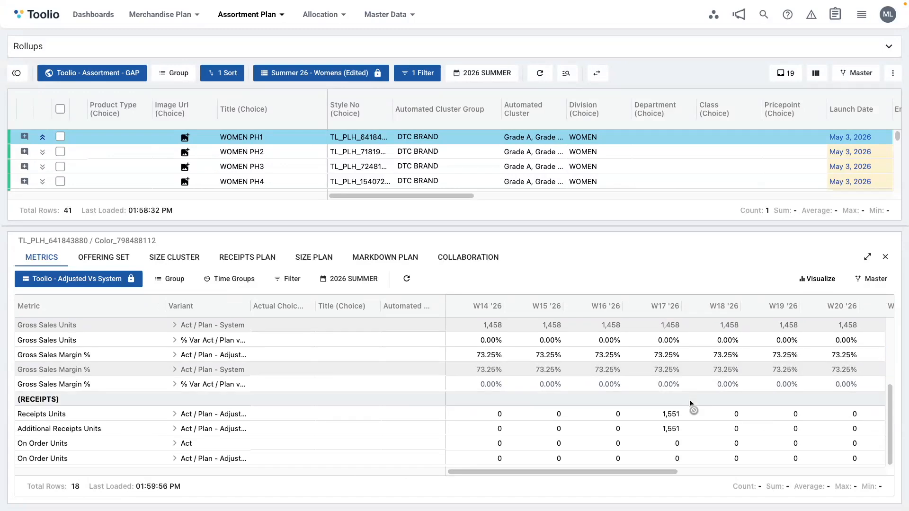
scroll(689, 402, "up", 3)
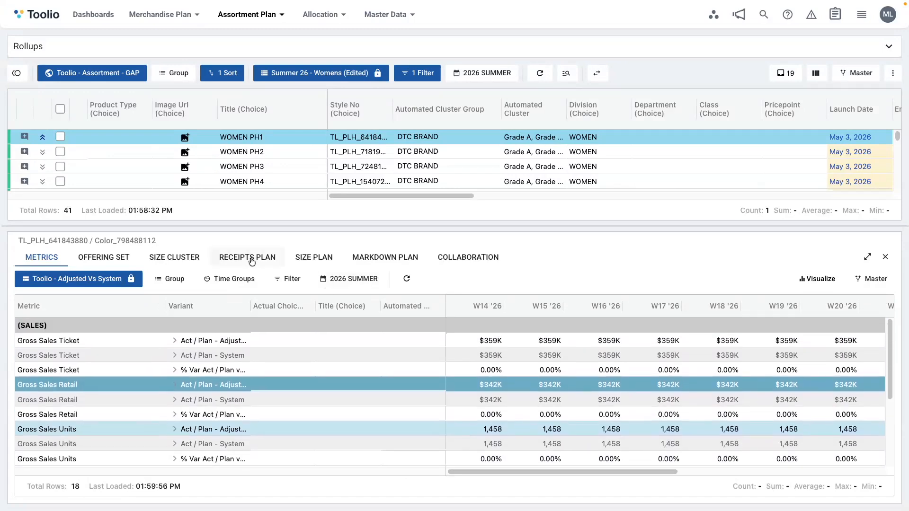
left_click(252, 262)
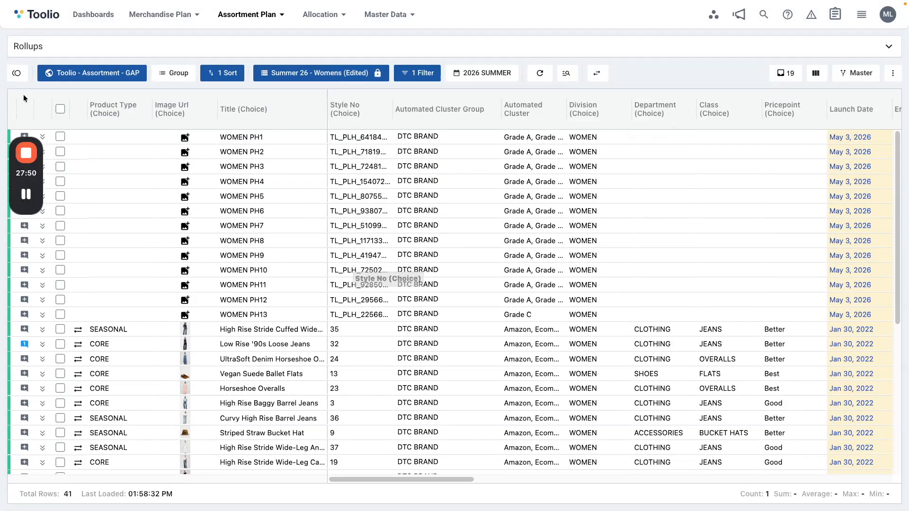
Assign the white CloseKnit Jersey style from the Style Bank to WOMEN PH1, save the change, and close the Style Bank
left_click(30, 73)
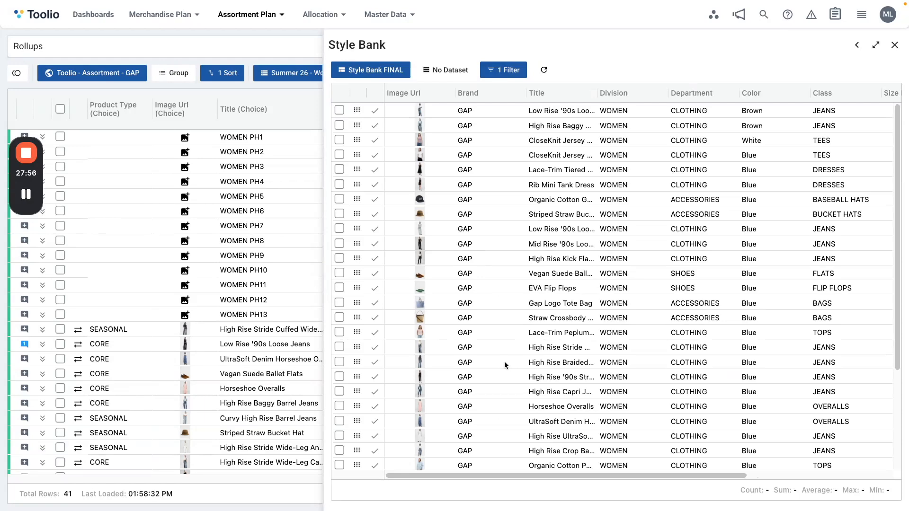
left_click_drag(358, 142, 268, 140)
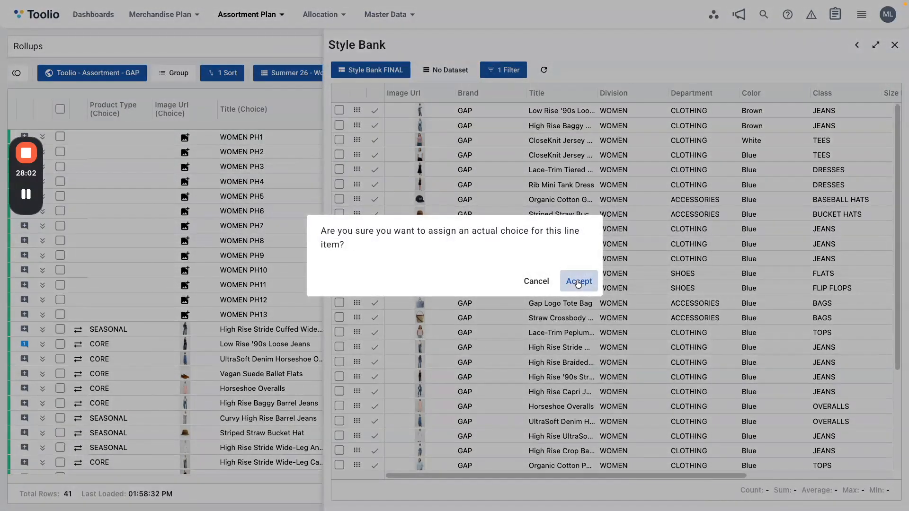
left_click(579, 284)
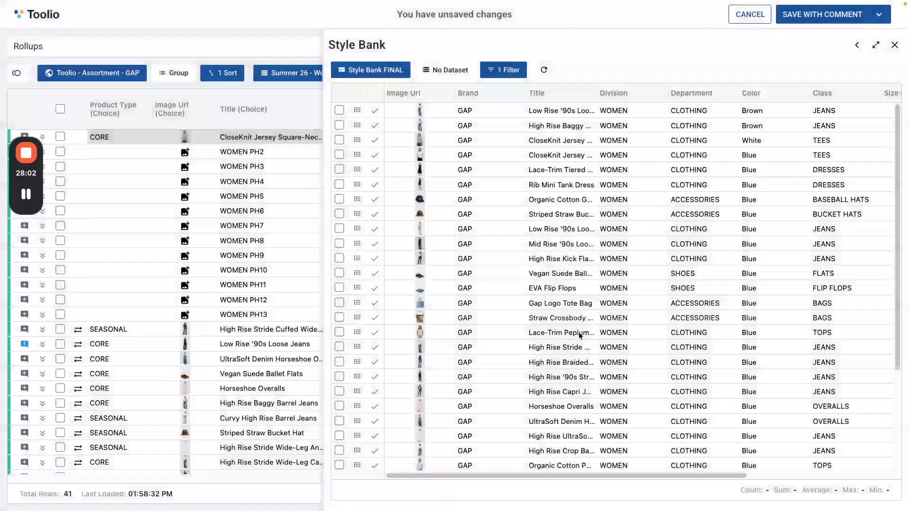
left_click(832, 14)
left_click(616, 318)
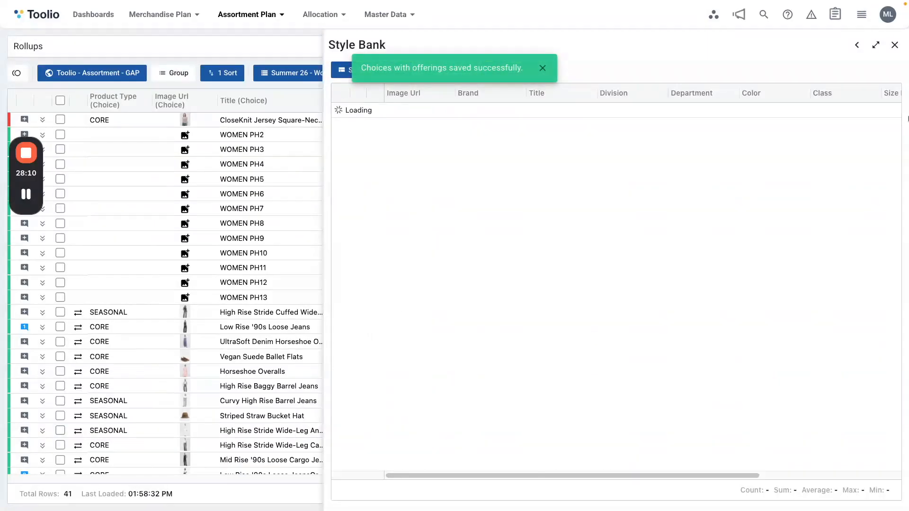
left_click(899, 47)
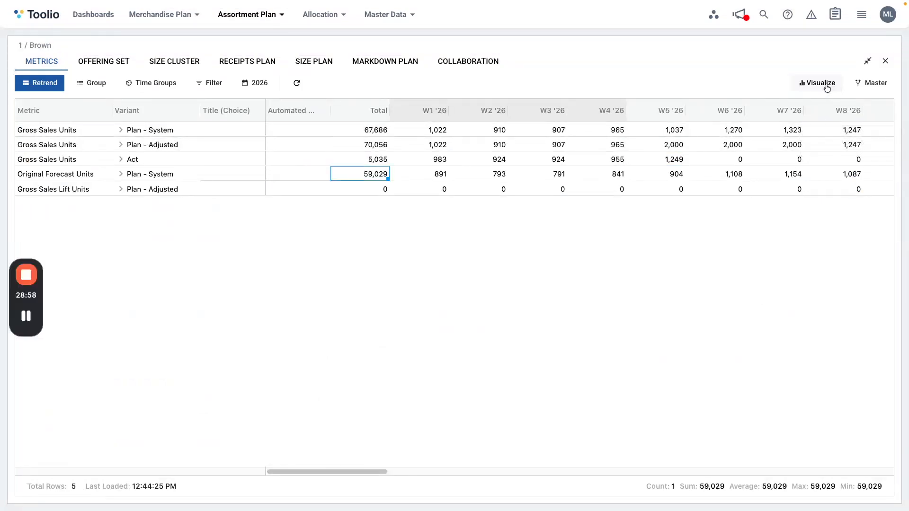
Chart the weekly original forecast, actual, system plan and adjusted plan units for 1 / Brown, compare the lines, and close its details
left_click(827, 87)
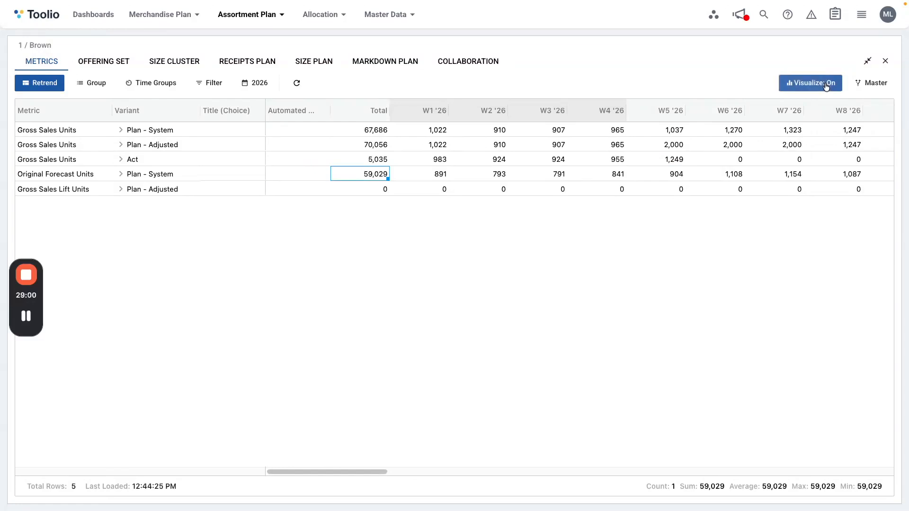
left_click(462, 176)
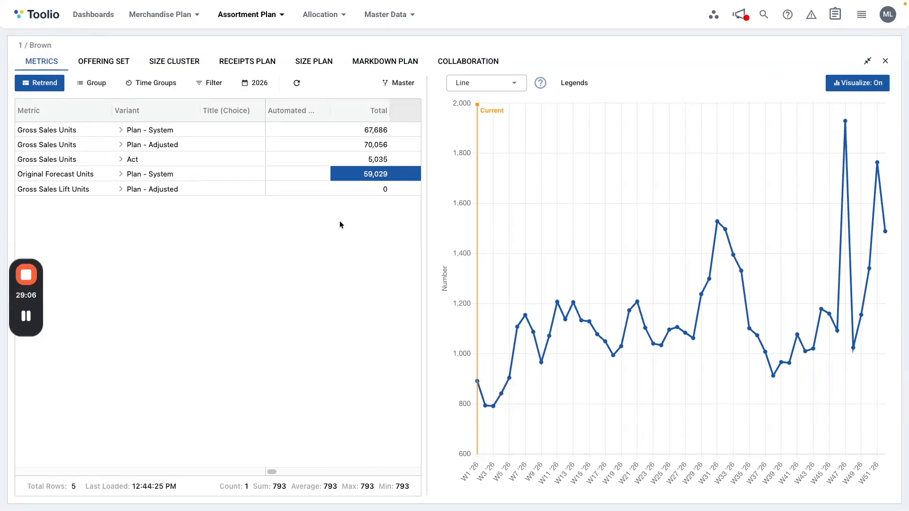
left_click(347, 164)
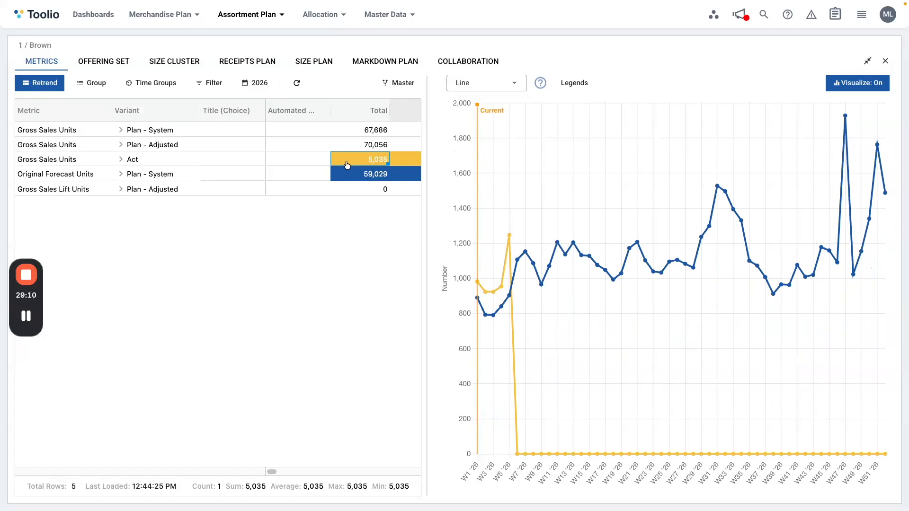
left_click(356, 135)
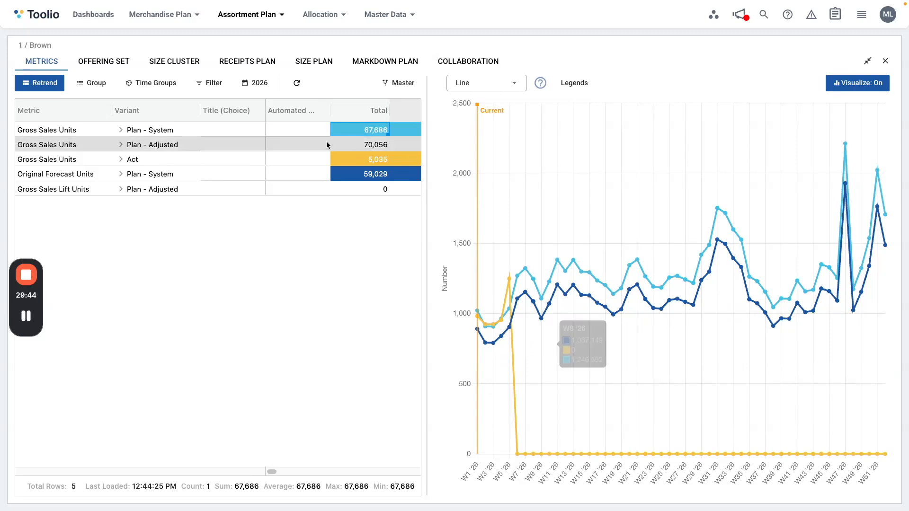
left_click(349, 147)
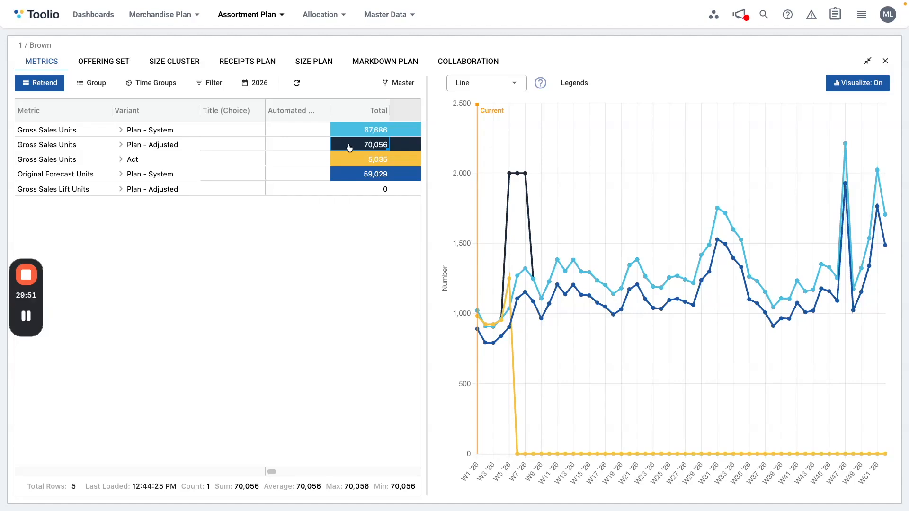
mouse_move(511, 280)
left_click(888, 62)
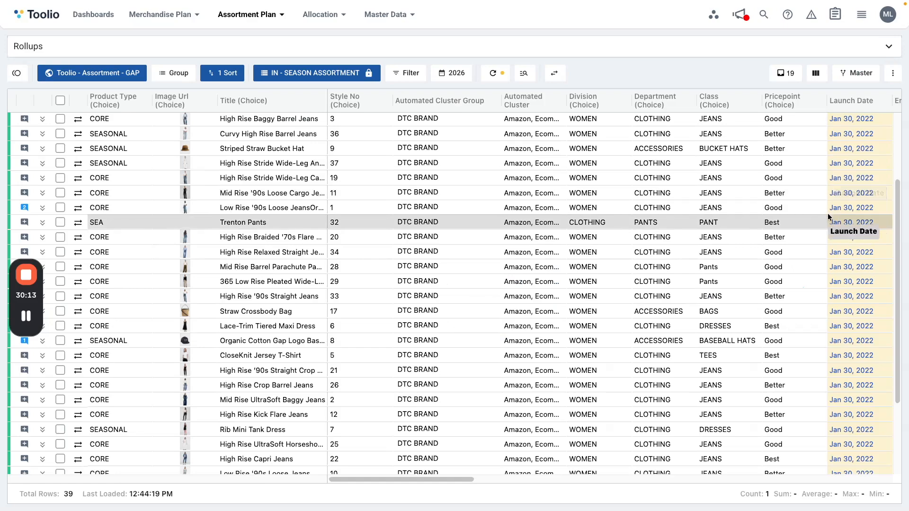
Review the forecast confidence metrics by cluster for 11 / Blue and the Forecast Confidence Score of Mid Rise Barrel Parachute Pants in the assortment
scroll(828, 214, "right", 10)
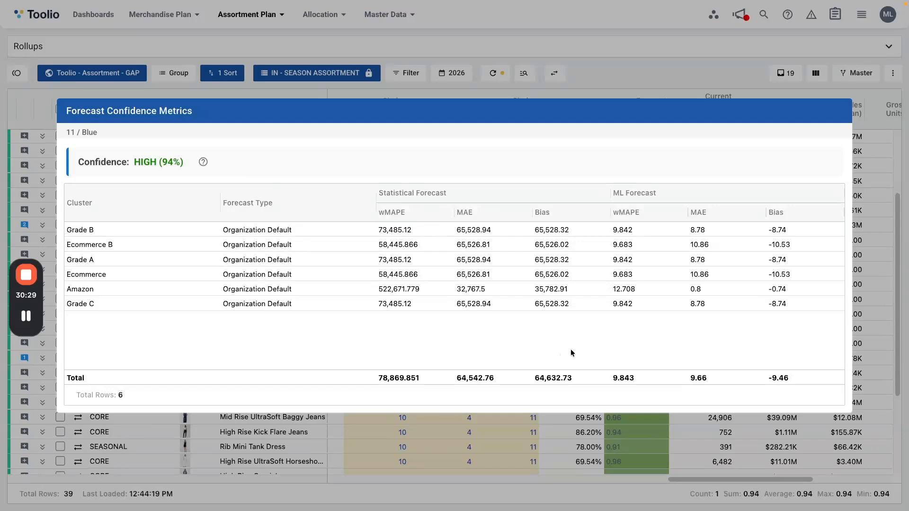
left_click(859, 242)
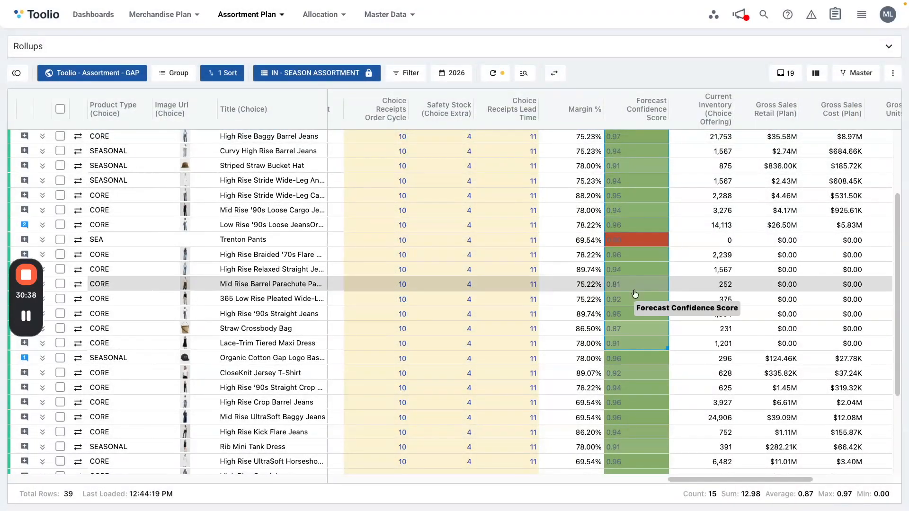
left_click(635, 286)
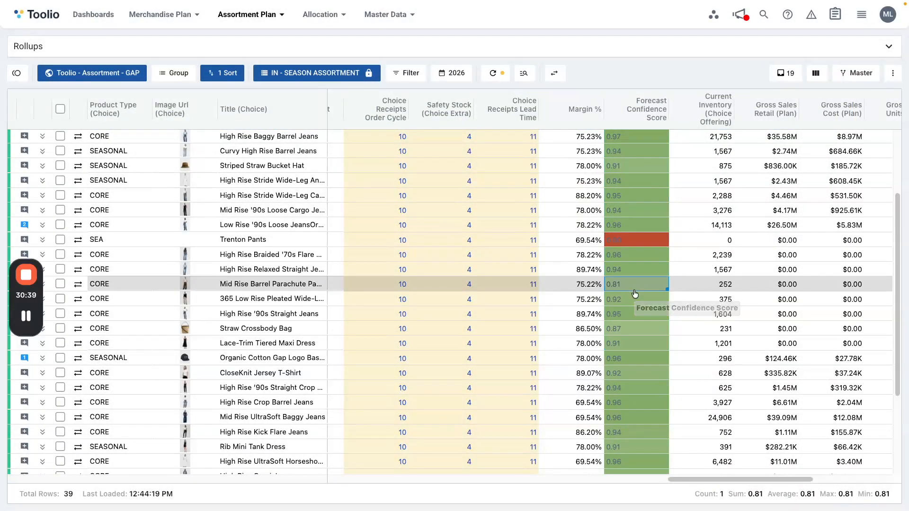
left_click(635, 290)
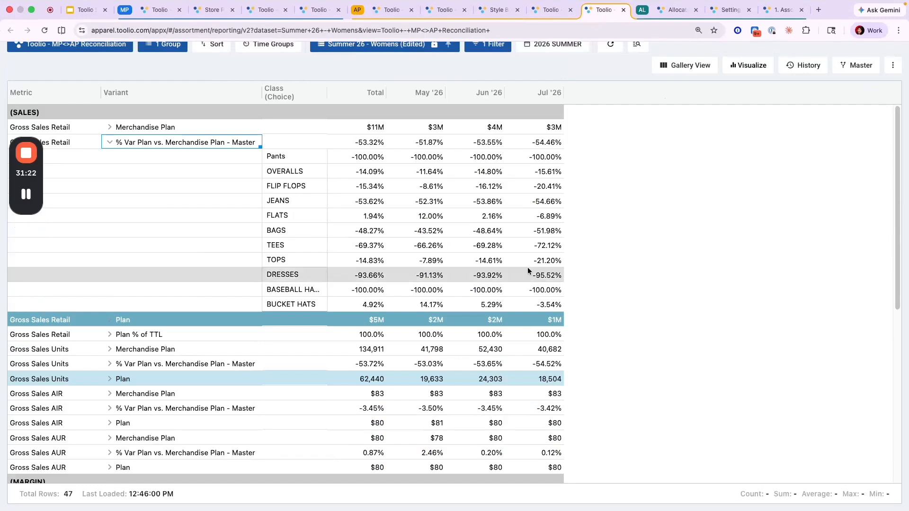
Examine the class-level variance in the MP<>AP reconciliation and break down Gross Sales Retail by class for the Merchandise Plan and Plan variants
left_click_drag(279, 157, 291, 245)
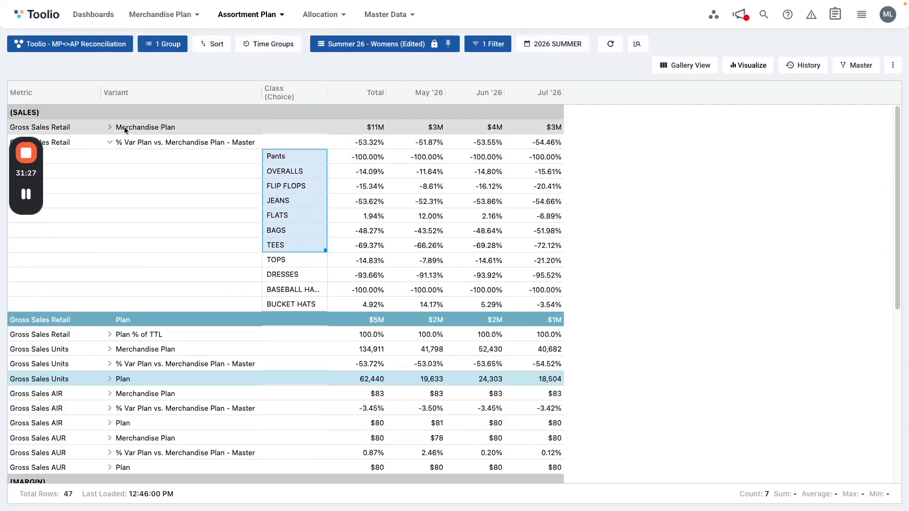
left_click(109, 127)
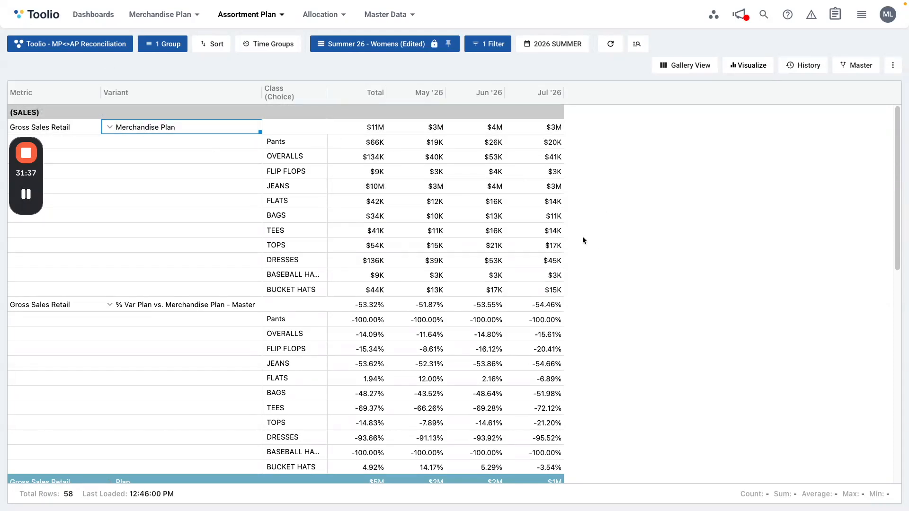
scroll(405, 321, "down", 3)
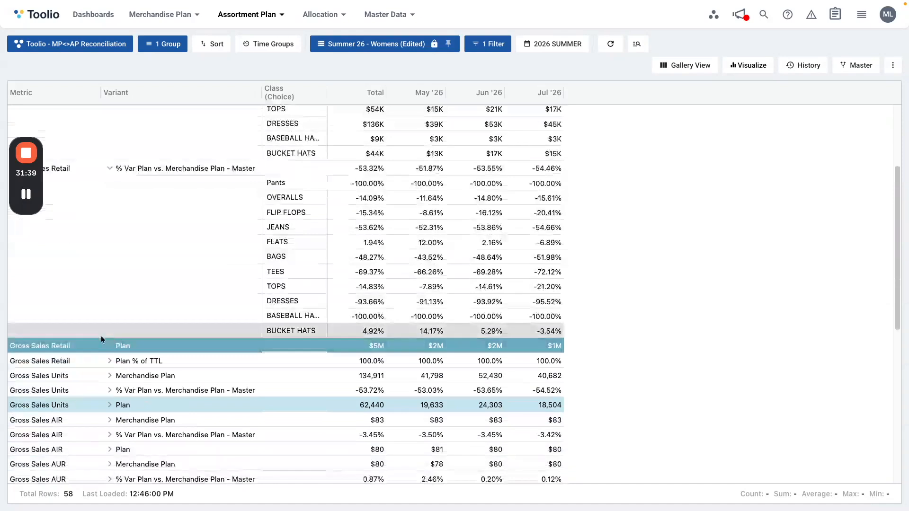
left_click(109, 345)
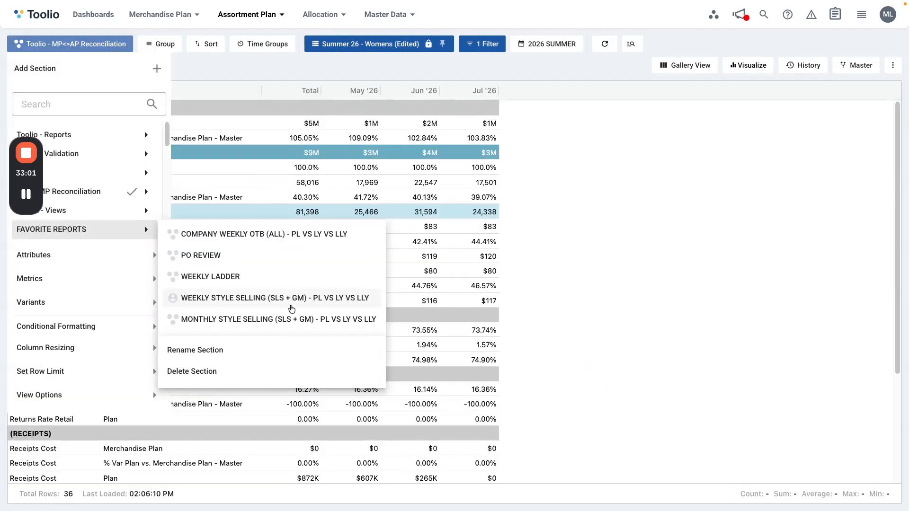
Run the WEEKLY STYLE SELLING (SLS + GM) - PL VS LY VS LLY report and look through the available Toolio - Reports views
left_click(291, 309)
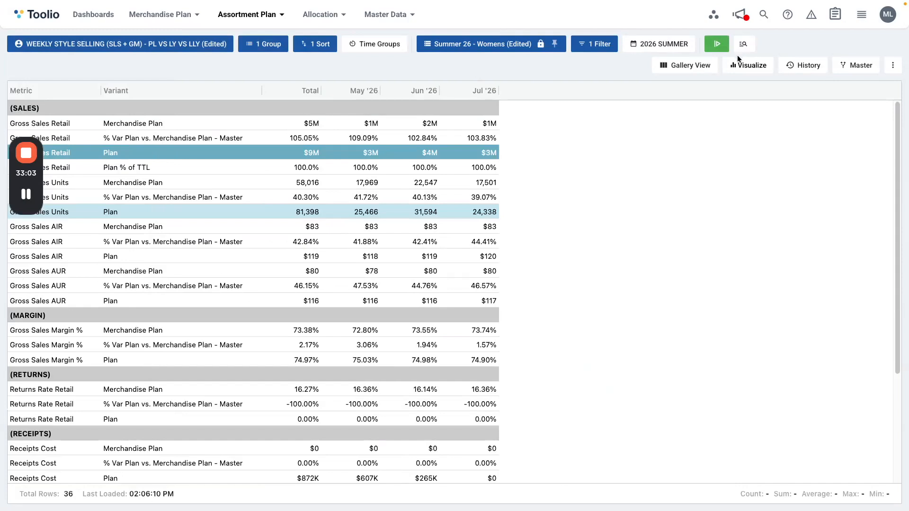
left_click(718, 48)
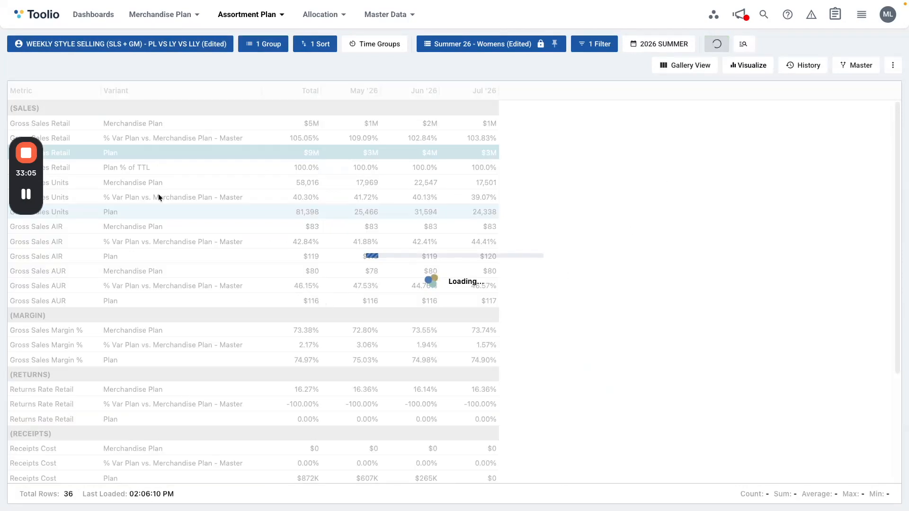
left_click(83, 47)
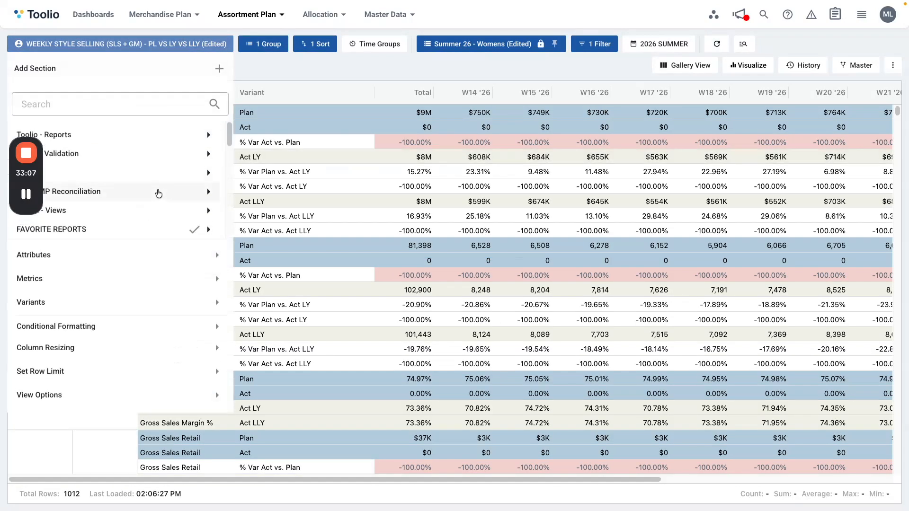
mouse_move(192, 143)
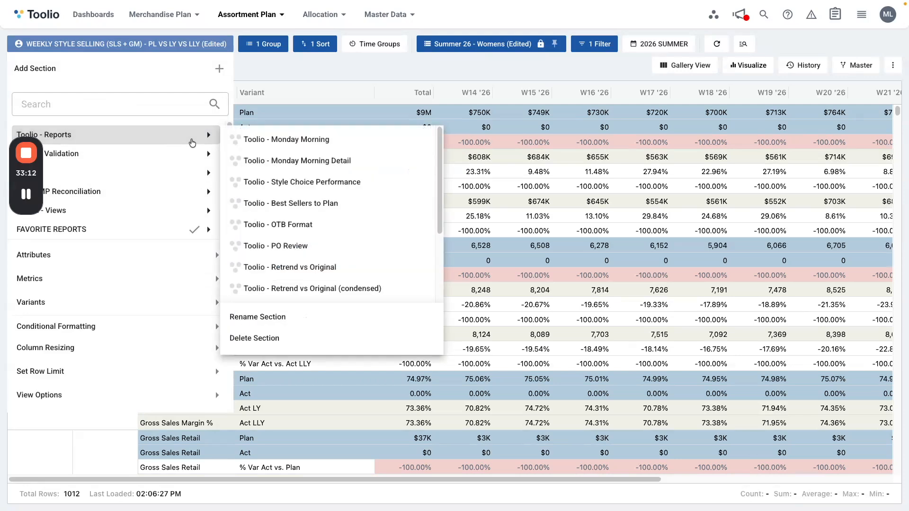
left_click(579, 189)
Review weekly sales retail, units and margin by choice against plan, LY and LLY in the style selling report
scroll(350, 291, "down", 4)
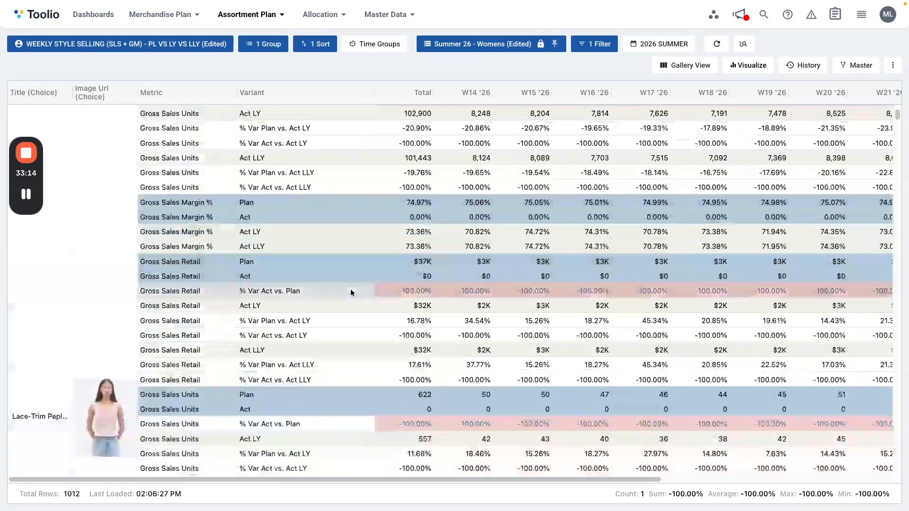
scroll(351, 292, "down", 3)
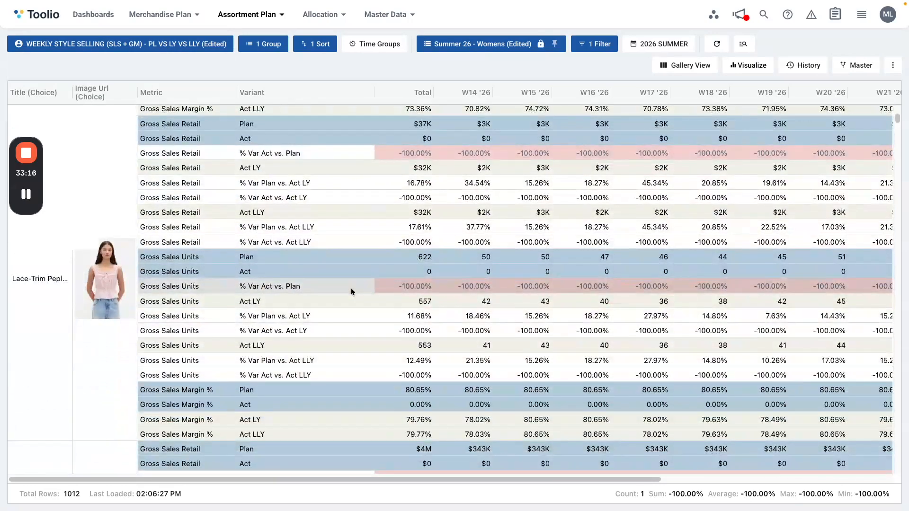
scroll(351, 289, "down", 1)
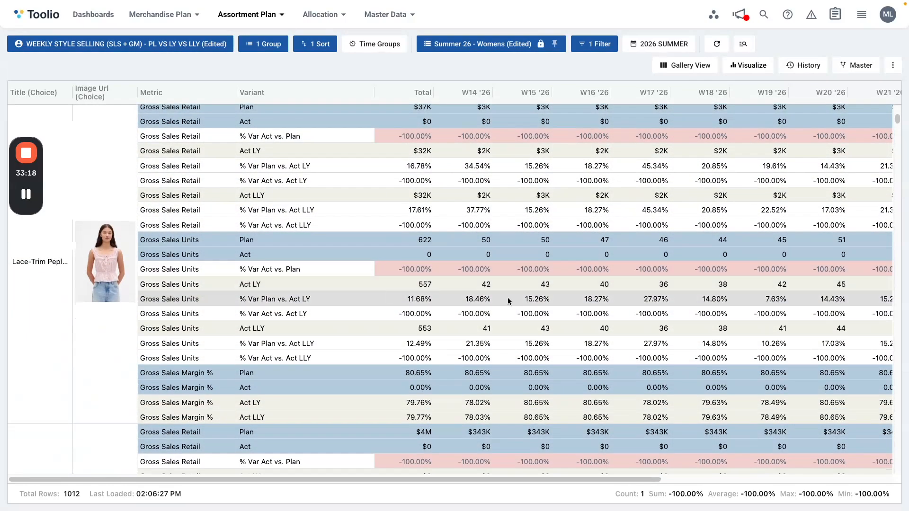
scroll(508, 297, "right", 1)
scroll(508, 298, "right", 3)
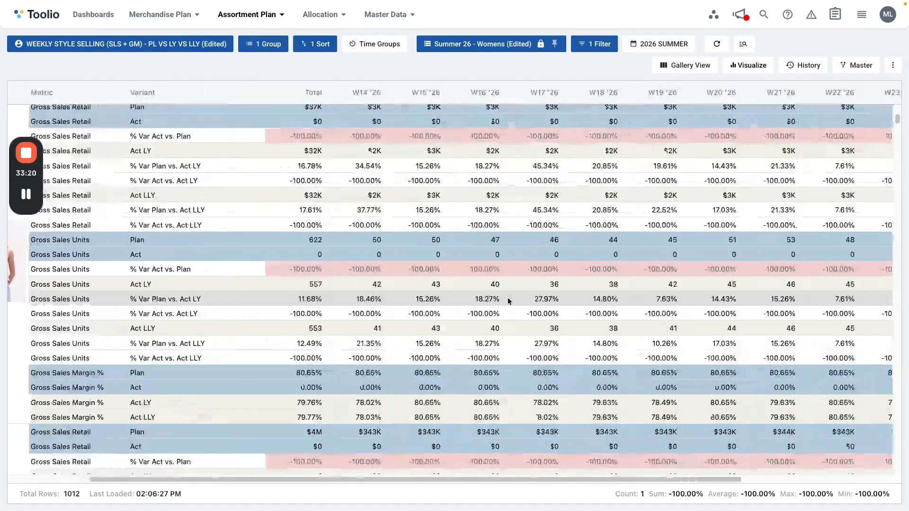
Show the Summer 26 - Womens assortment as a gallery, compare it with WK14 / 2025 - WK26 / 2025, and enlarge the comparison period's BAGS card
left_click(689, 65)
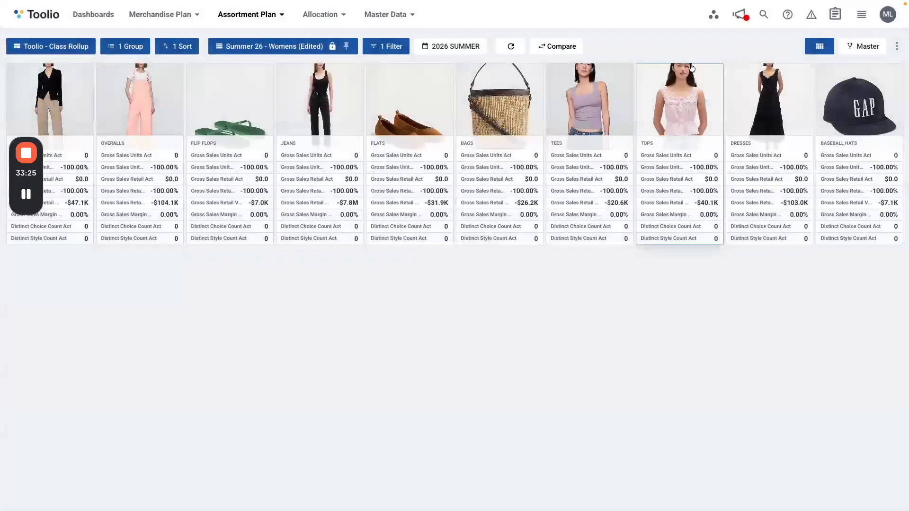
left_click(575, 47)
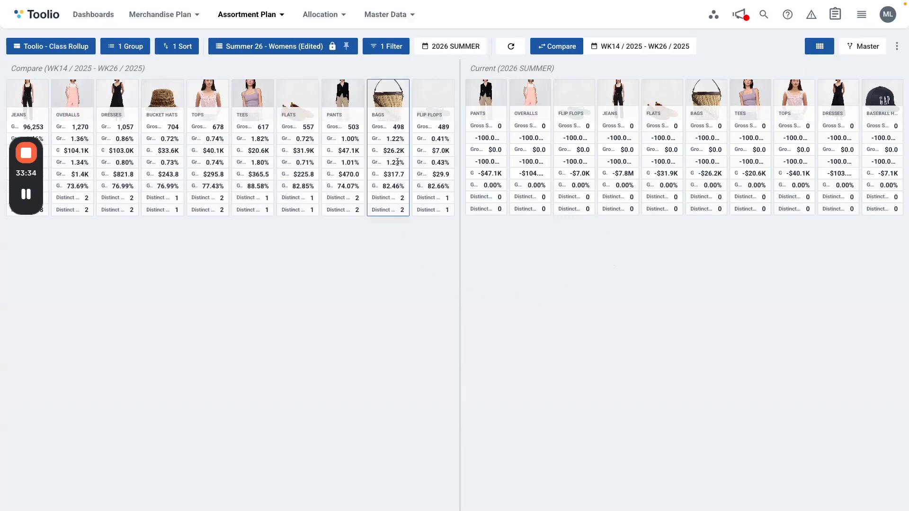
left_click(393, 90)
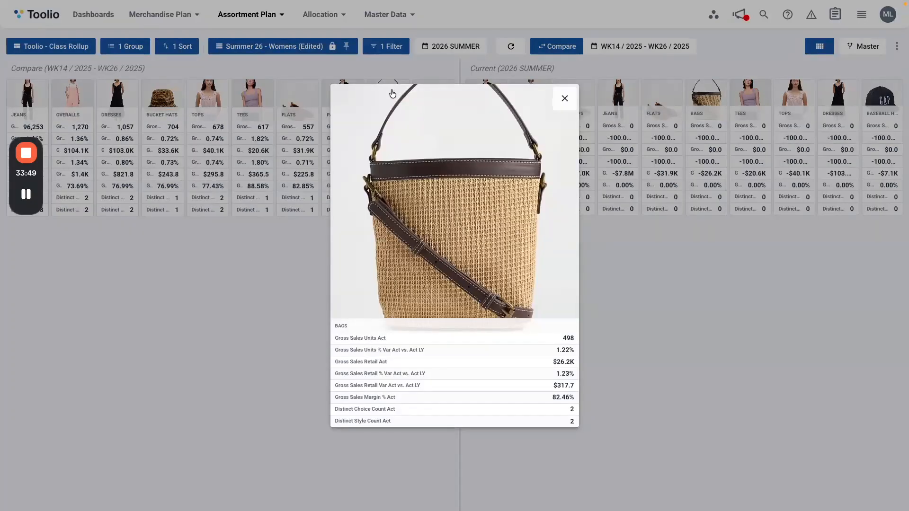